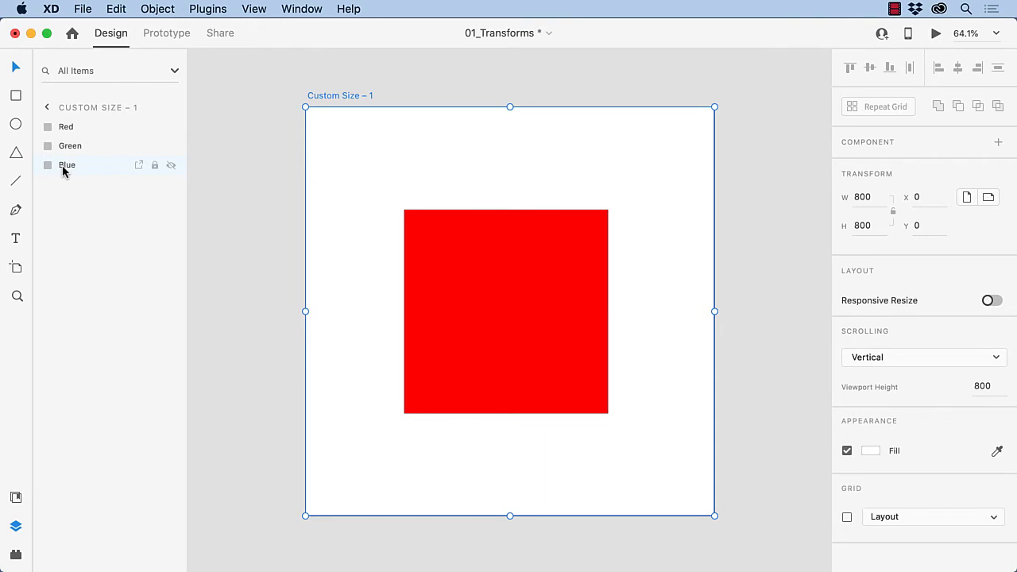
# Select the Red, Green and Blue square layers and group them with Cmd+G.
pyautogui.click(506, 139)
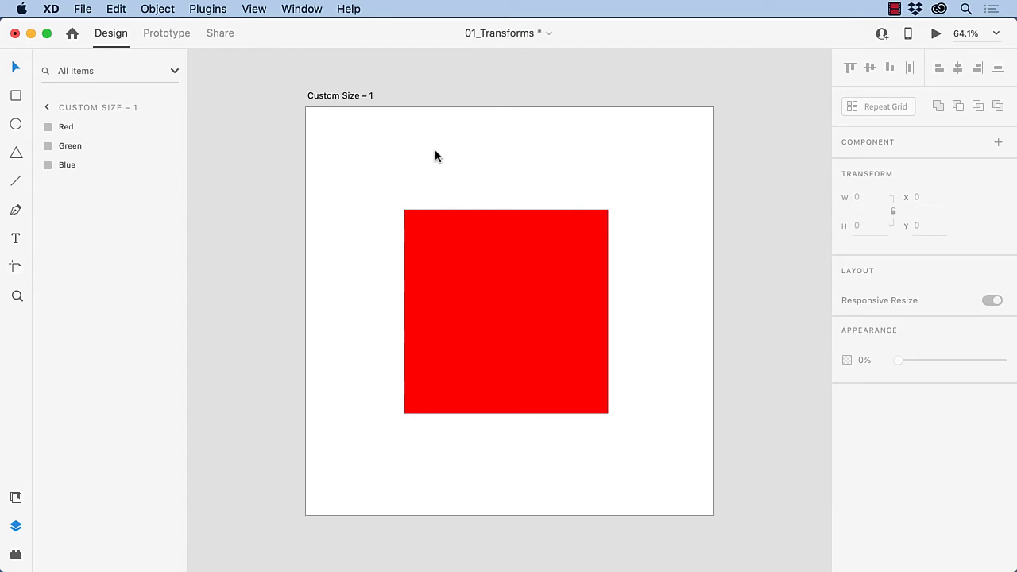
pyautogui.click(67, 131)
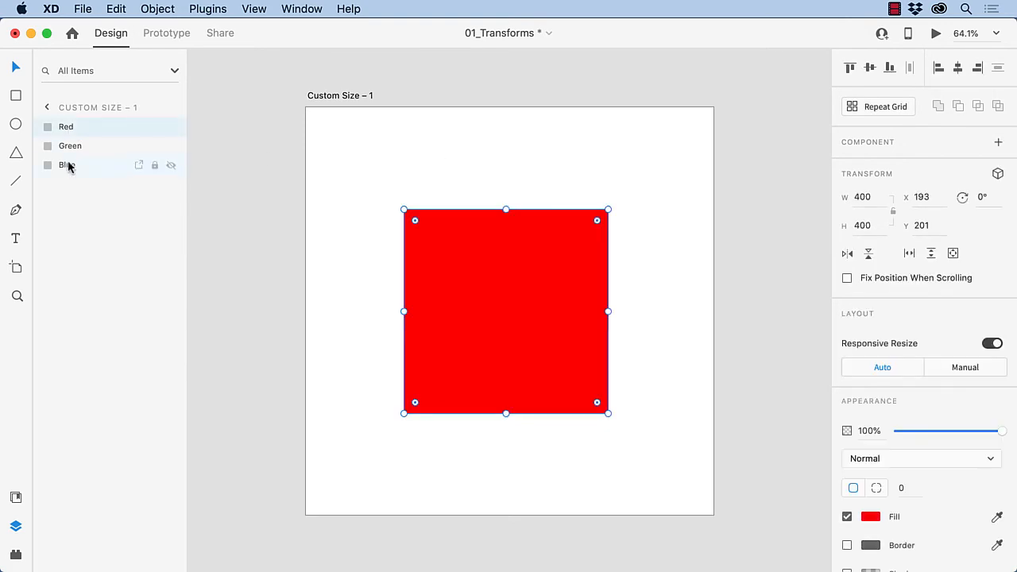
pyautogui.keyDown('shift'); pyautogui.click(68, 165); pyautogui.keyUp('shift')
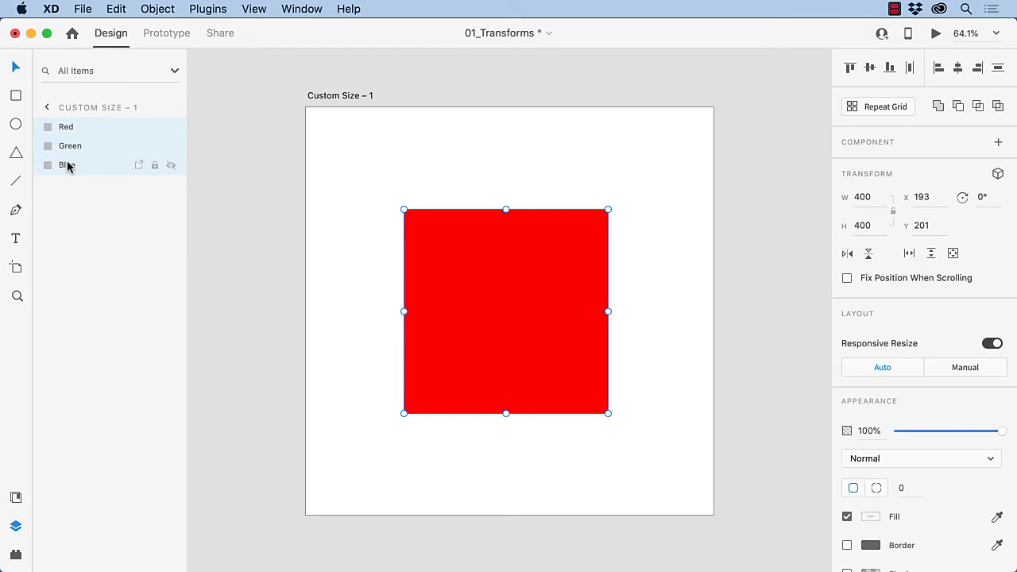
pyautogui.press('super+g')
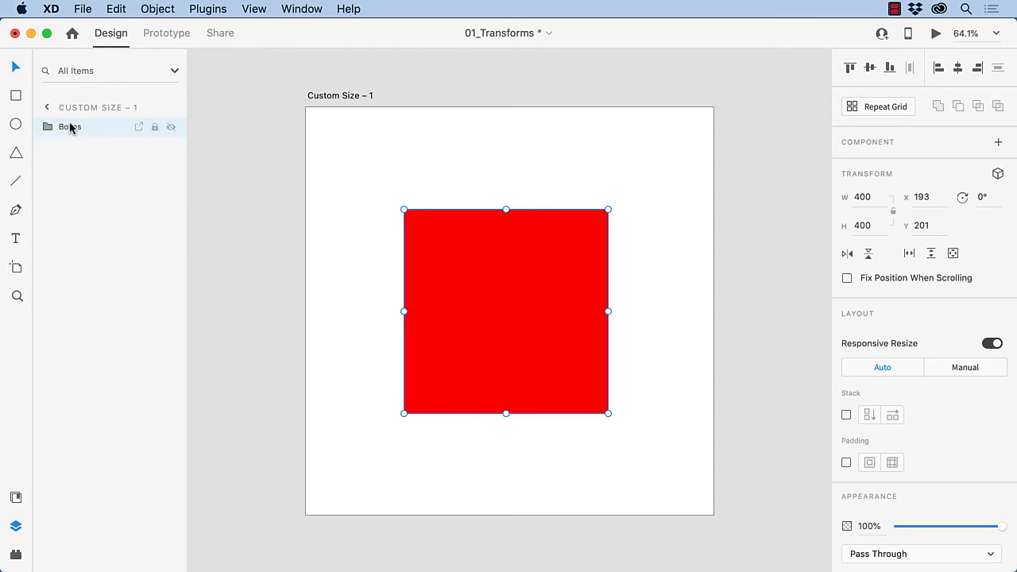
# Turn on 3D transforms for the Boxes group, exposing Z depth and X/Y/Z rotation at 0.
pyautogui.click(998, 174)
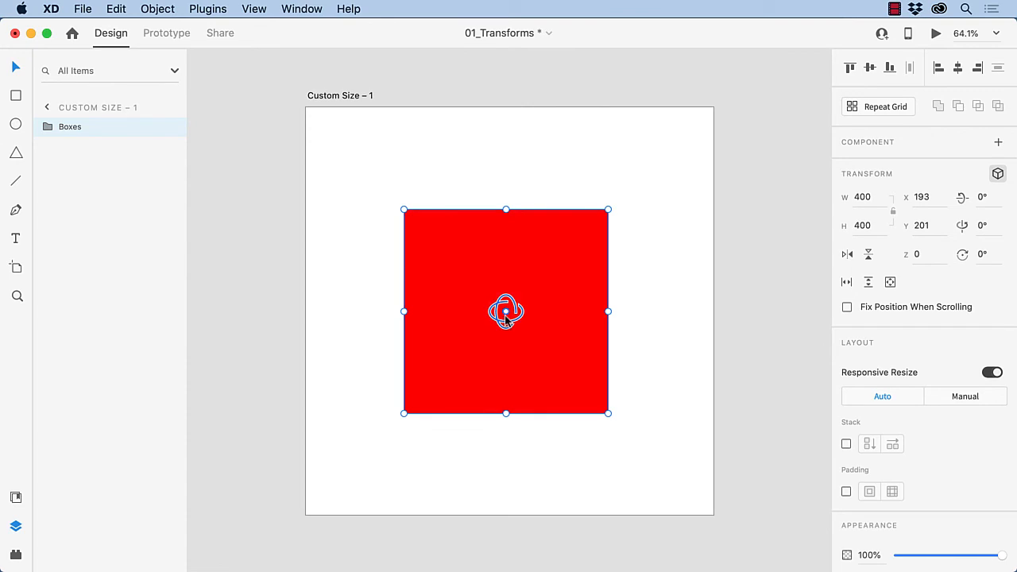
# Drag the Boxes group back and forward in depth, then reset its Z position to 0.
pyautogui.moveTo(506, 316); pyautogui.dragTo(499, 266)
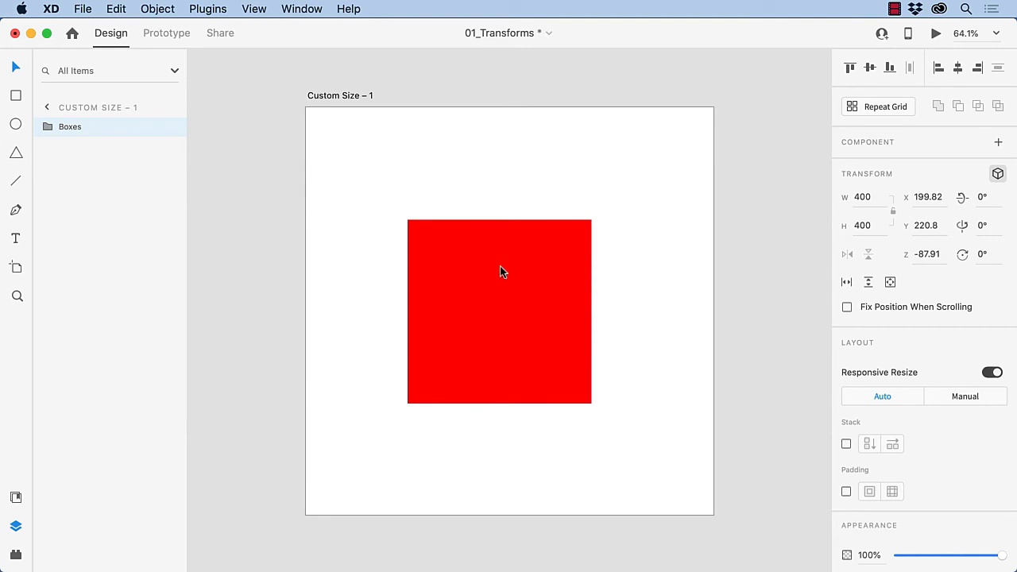
pyautogui.moveTo(501, 273); pyautogui.dragTo(506, 370)
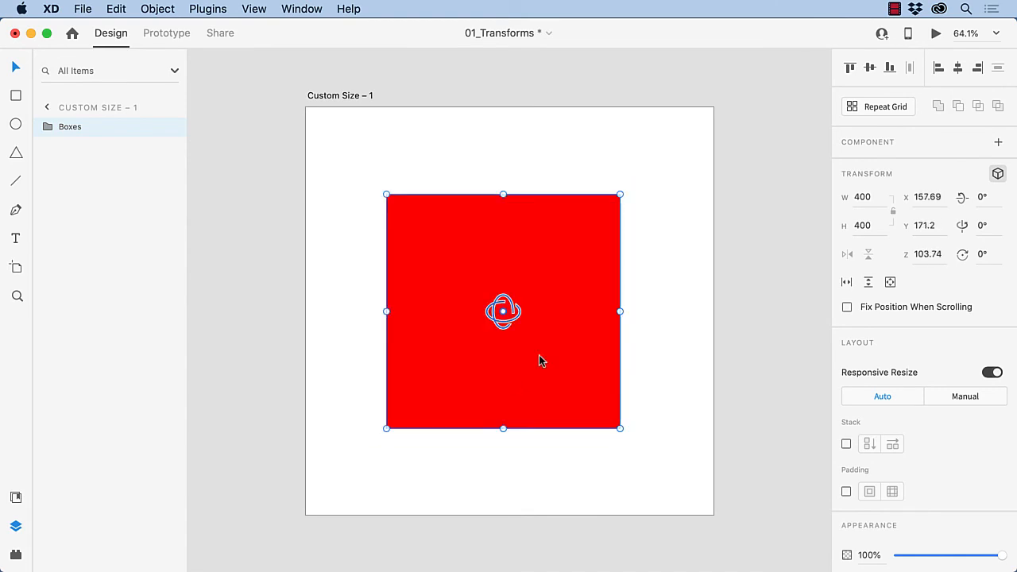
pyautogui.moveTo(943, 255); pyautogui.dragTo(901, 254)
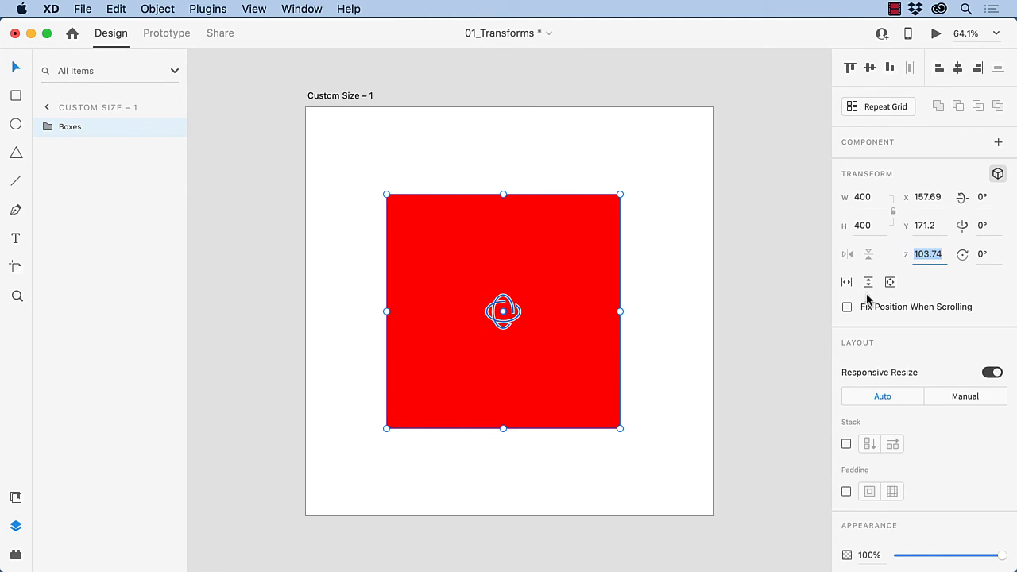
pyautogui.write('0')
pyautogui.press('Return')
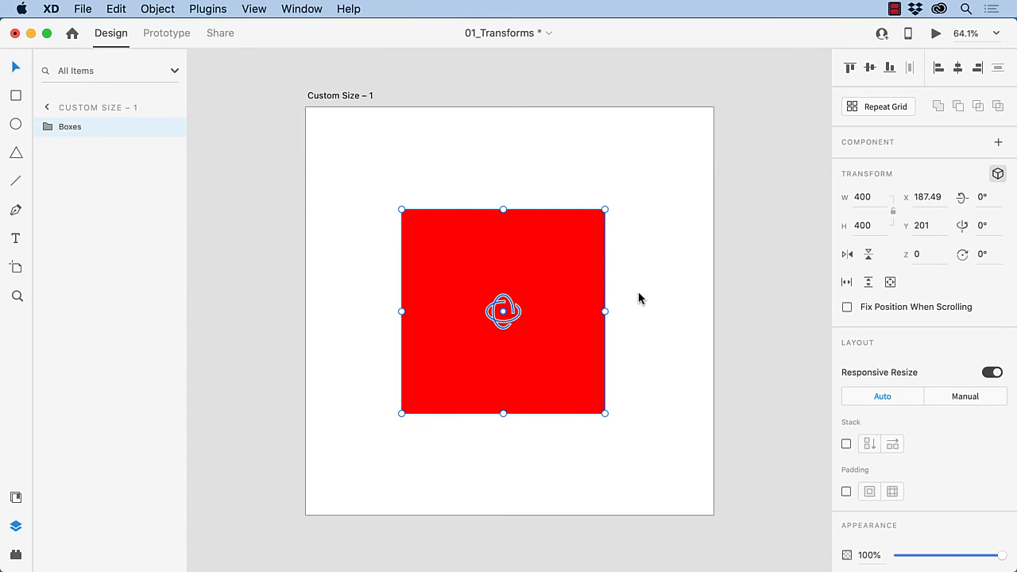
pyautogui.click(688, 306)
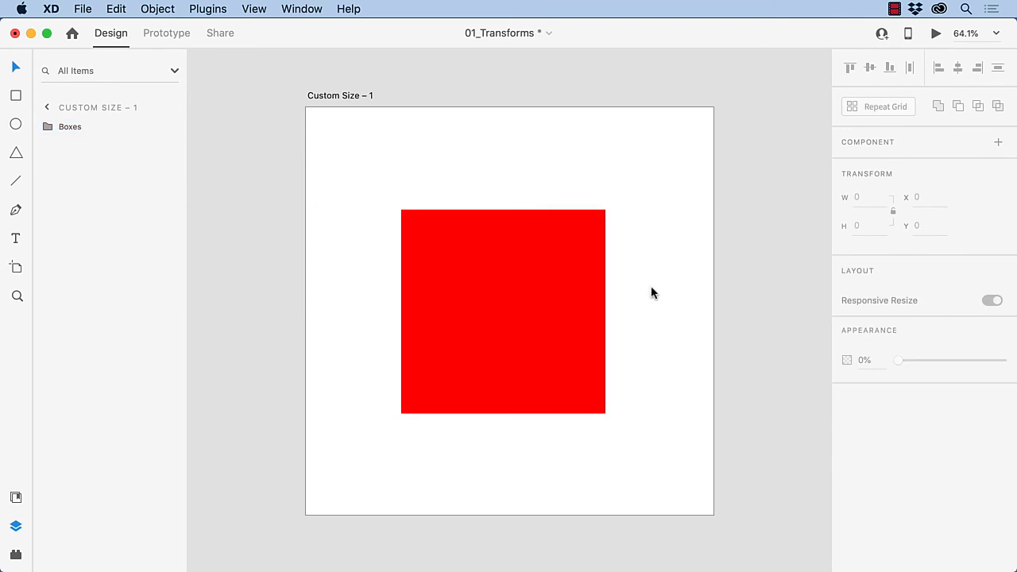
# Tilt the Boxes group and flatten it back, then expand it and select the Red layer.
pyautogui.click(544, 293)
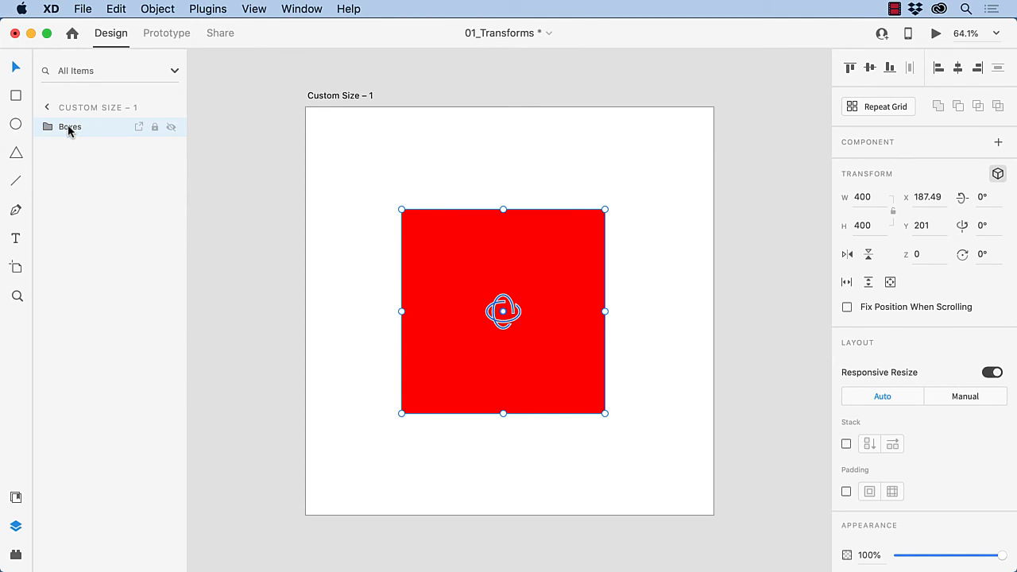
pyautogui.moveTo(507, 295); pyautogui.dragTo(527, 359)
pyautogui.moveTo(528, 328); pyautogui.dragTo(530, 300)
pyautogui.click(44, 127)
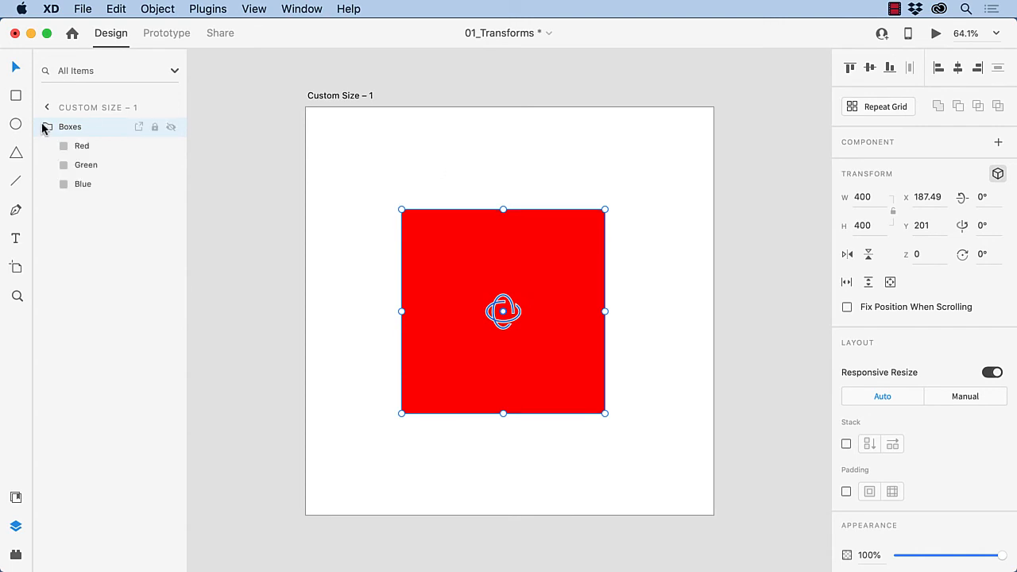
pyautogui.click(78, 149)
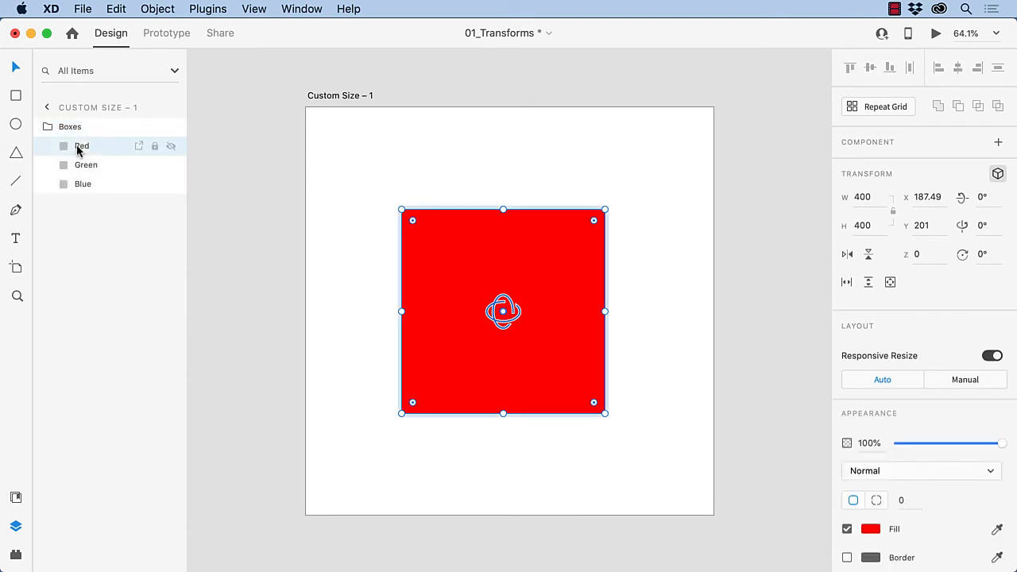
# Set the Red square's Z depth to 100.
pyautogui.click(918, 254)
pyautogui.write('100')
pyautogui.press('Return')
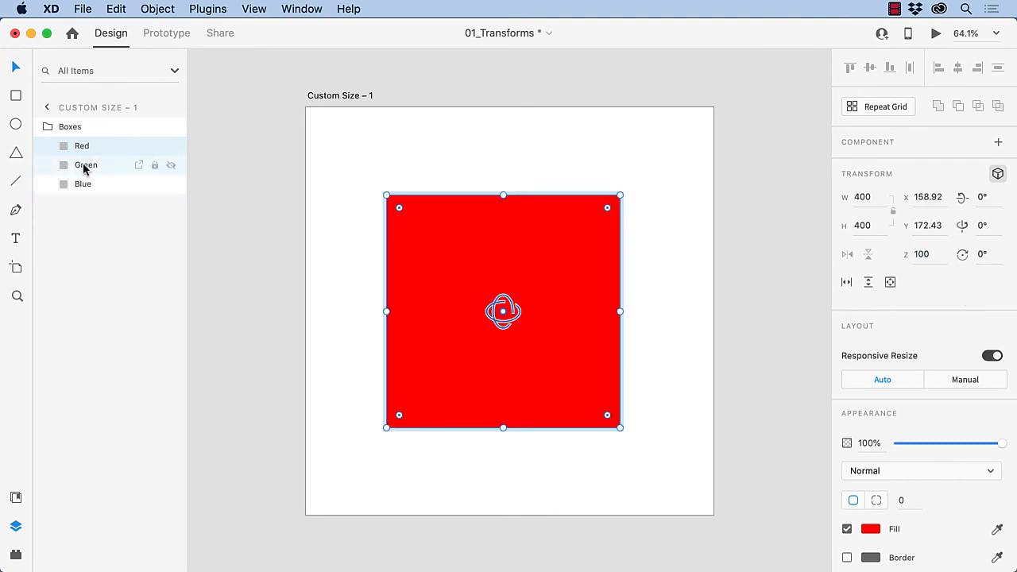
# Set the Blue square's Z depth to -100, then reselect the Boxes group.
pyautogui.click(82, 165)
pyautogui.click(82, 184)
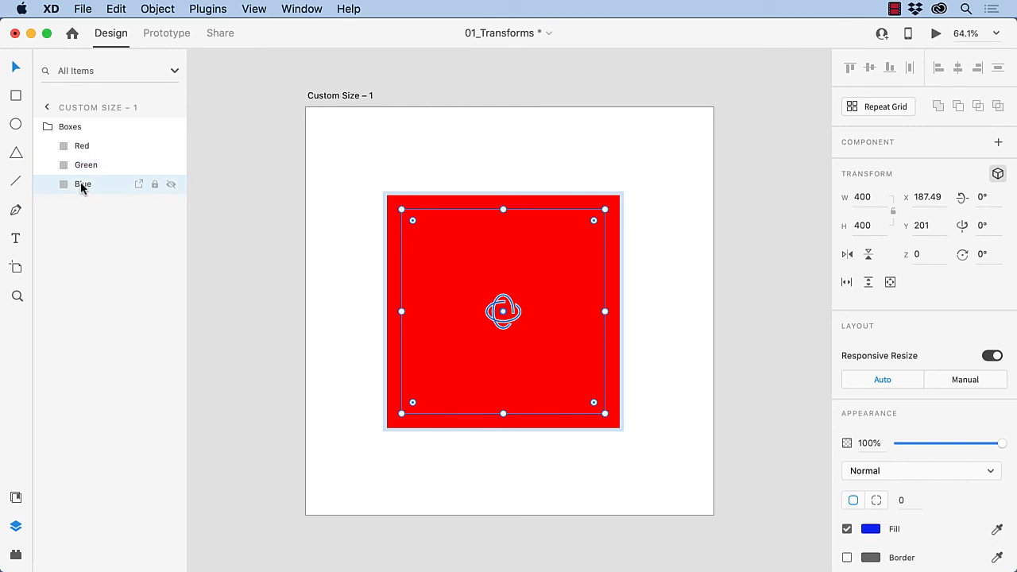
pyautogui.click(914, 253)
pyautogui.write('-100')
pyautogui.press('Return')
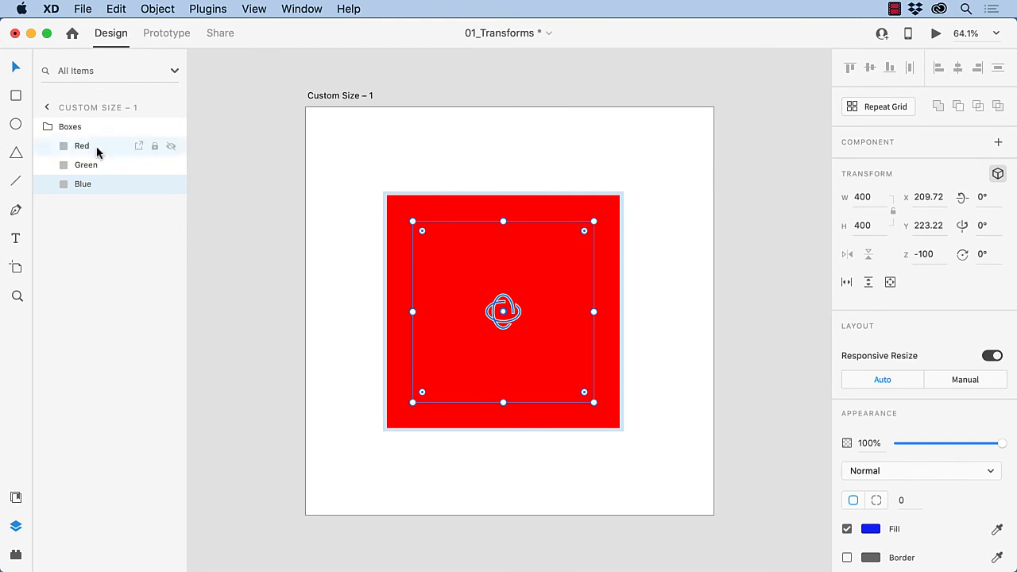
pyautogui.click(59, 127)
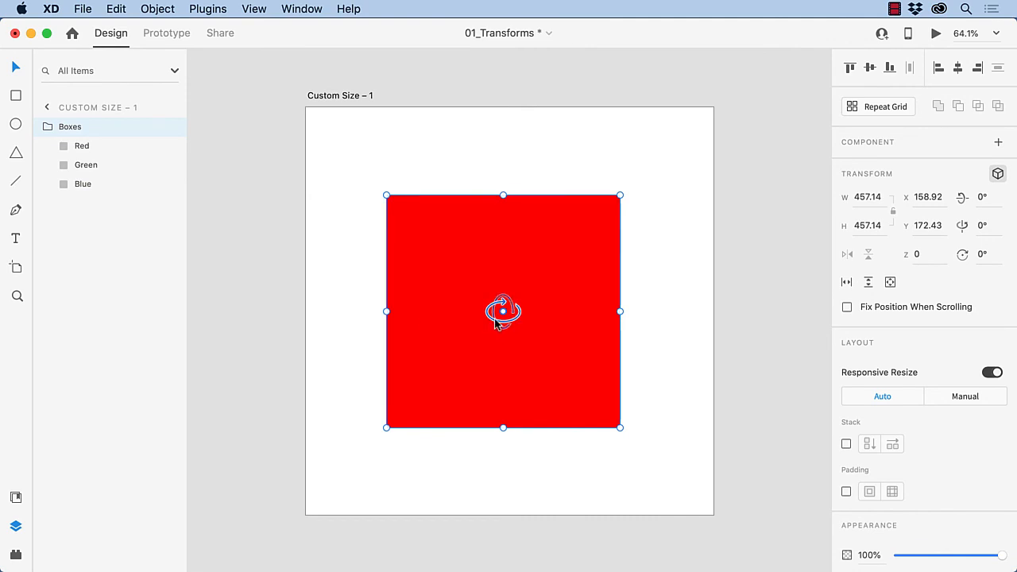
# Rotate the Boxes group to 42° around its Y axis with the 3D gizmo.
pyautogui.moveTo(497, 321); pyautogui.dragTo(399, 348)
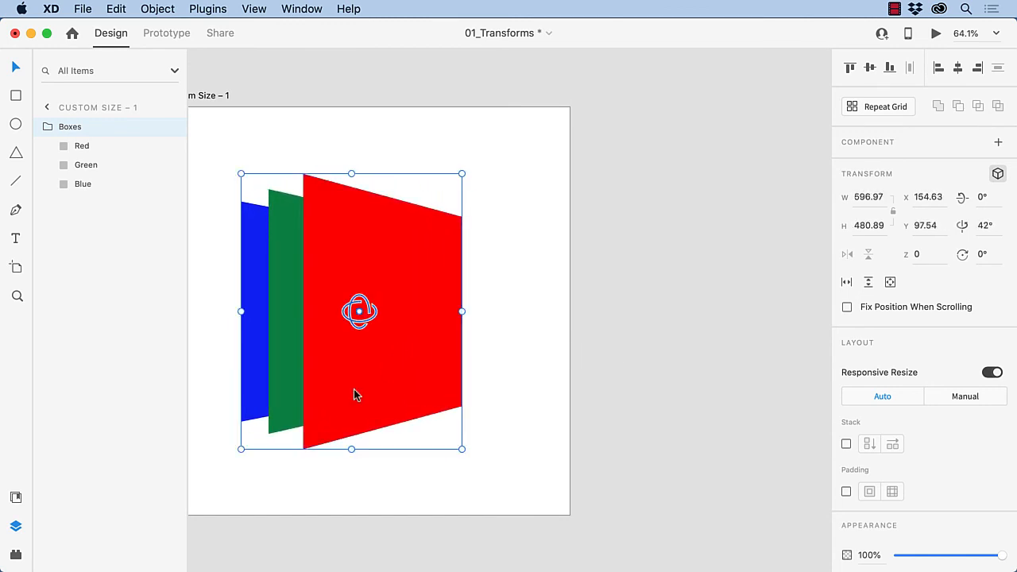
pyautogui.hscroll(-3, 413, 390)
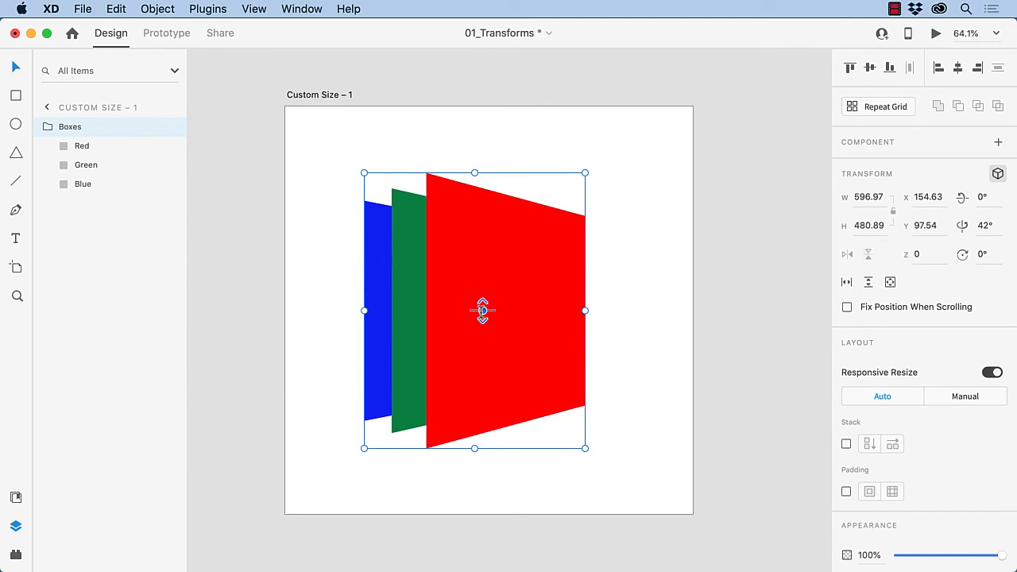
# Set the Boxes group's Z rotation to 30°.
pyautogui.moveTo(482, 311)
pyautogui.mouseDown()
pyautogui.moveTo(461, 309)
pyautogui.moveTo(488, 310)
pyautogui.mouseUp()
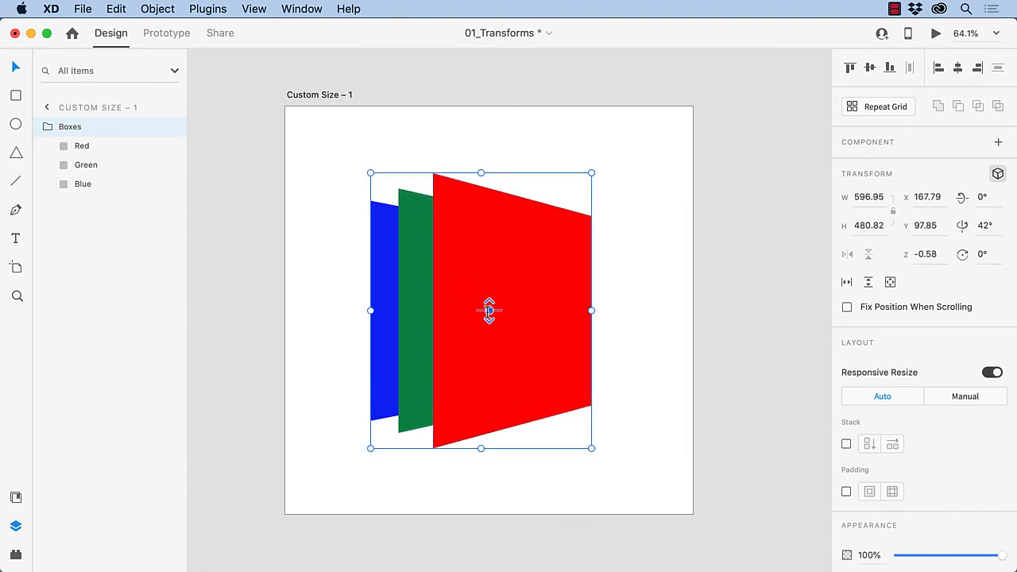
pyautogui.click(979, 255)
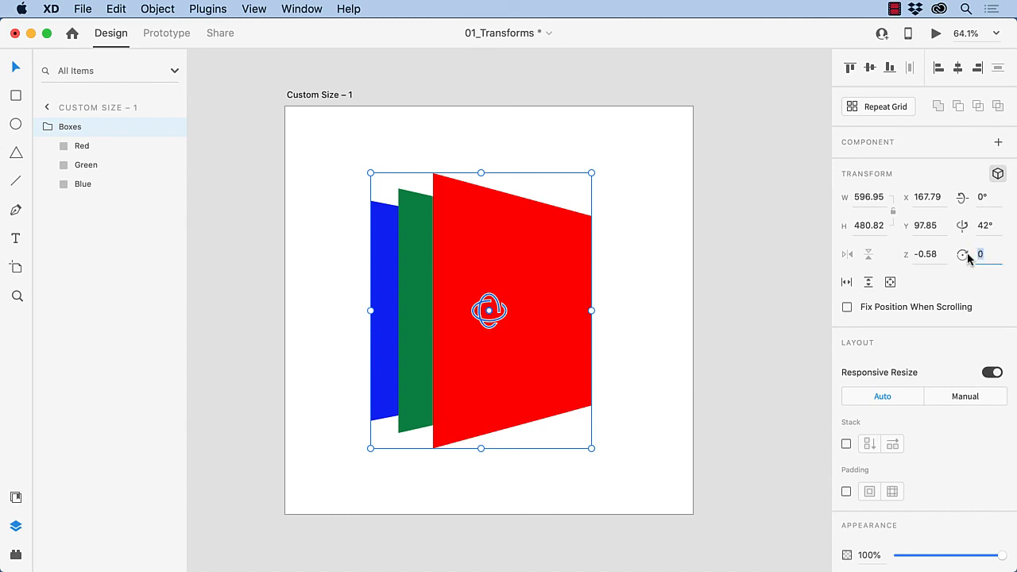
pyautogui.write('30')
pyautogui.press('Return')
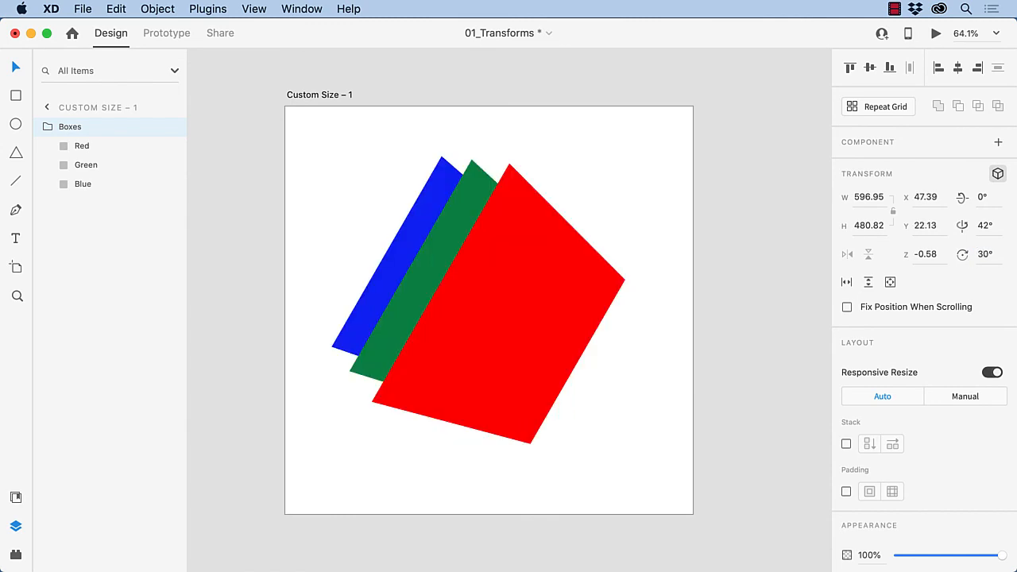